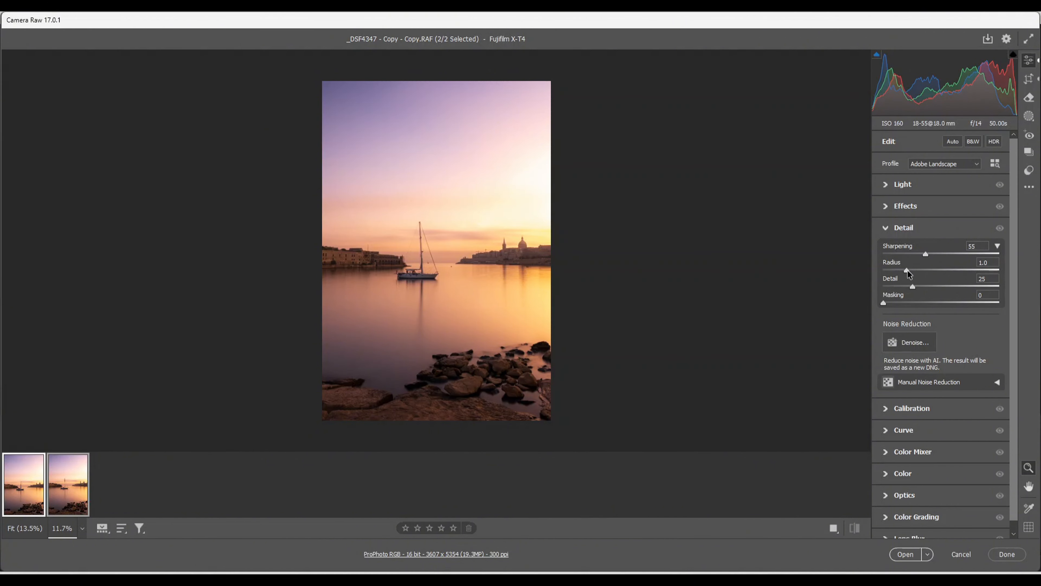
# Refine the photo's sharpening with a radius of 0.5, detail of 92 and masking of 54
pyautogui.moveTo(907, 270); pyautogui.dragTo(883, 271)
pyautogui.moveTo(977, 291); pyautogui.dragTo(987, 291)
pyautogui.moveTo(881, 301); pyautogui.dragTo(942, 312)
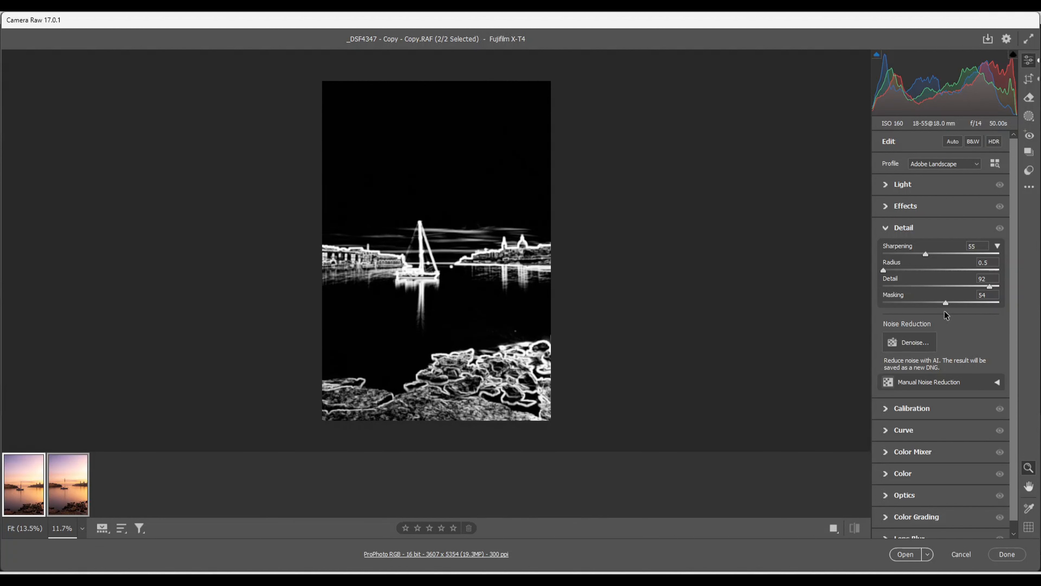
pyautogui.moveTo(945, 311); pyautogui.dragTo(945, 311)
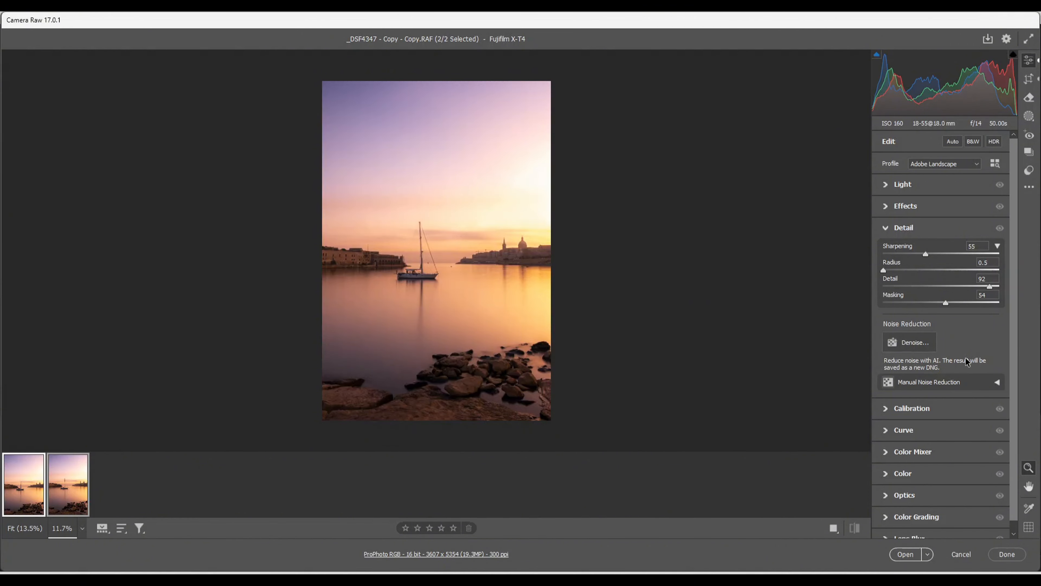
# Raise the Blue Primary saturation in the calibration settings to +26
pyautogui.click(886, 409)
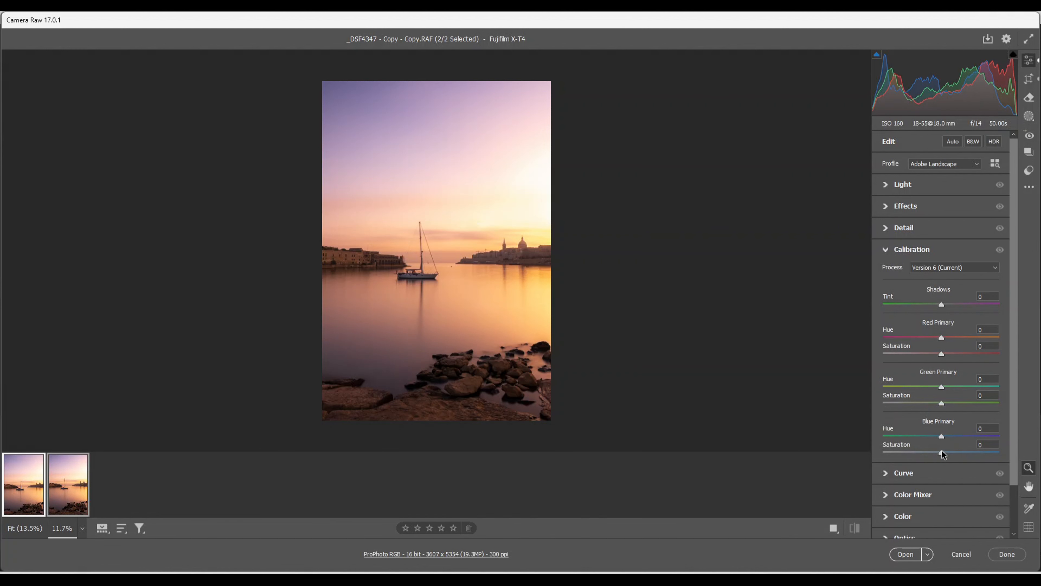
pyautogui.moveTo(942, 450); pyautogui.dragTo(957, 457)
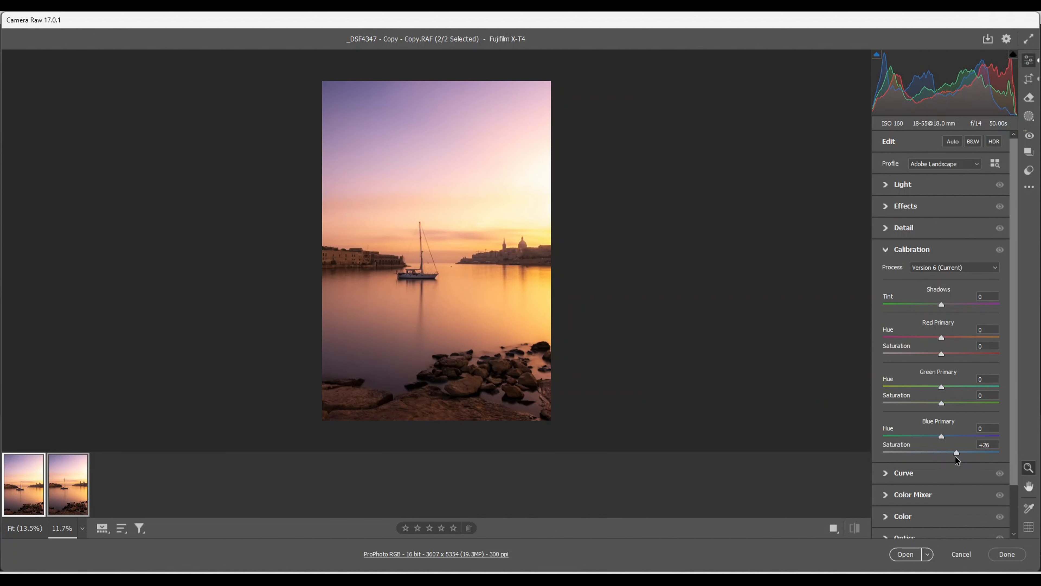
pyautogui.scroll(-2, 941, 450)
pyautogui.scroll(2, 944, 451)
pyautogui.click(887, 186)
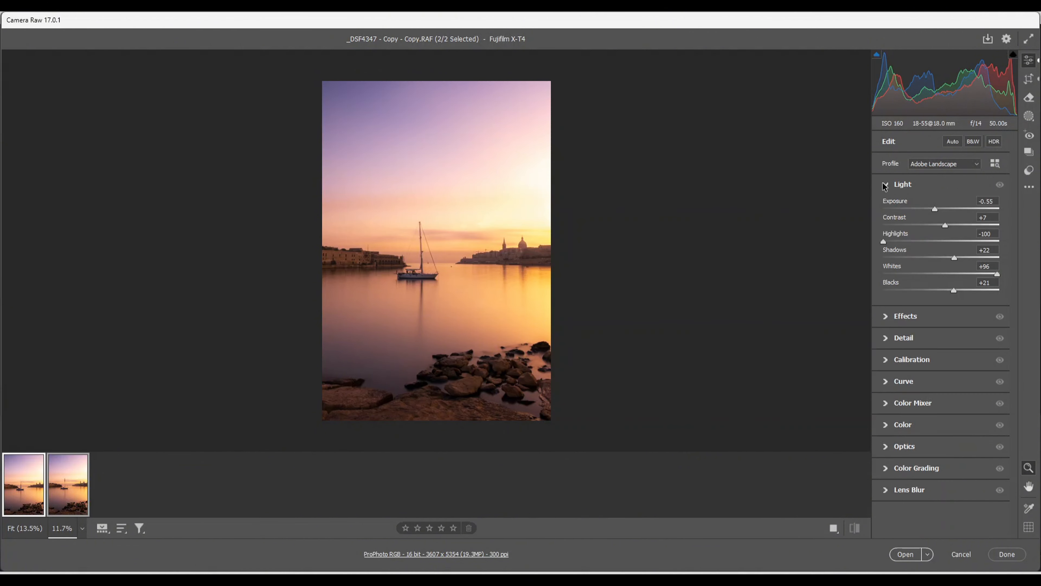
# Add a linear gradient mask from the photo's top edge down to just above the mast and set its exposure to -0.65
pyautogui.click(1029, 118)
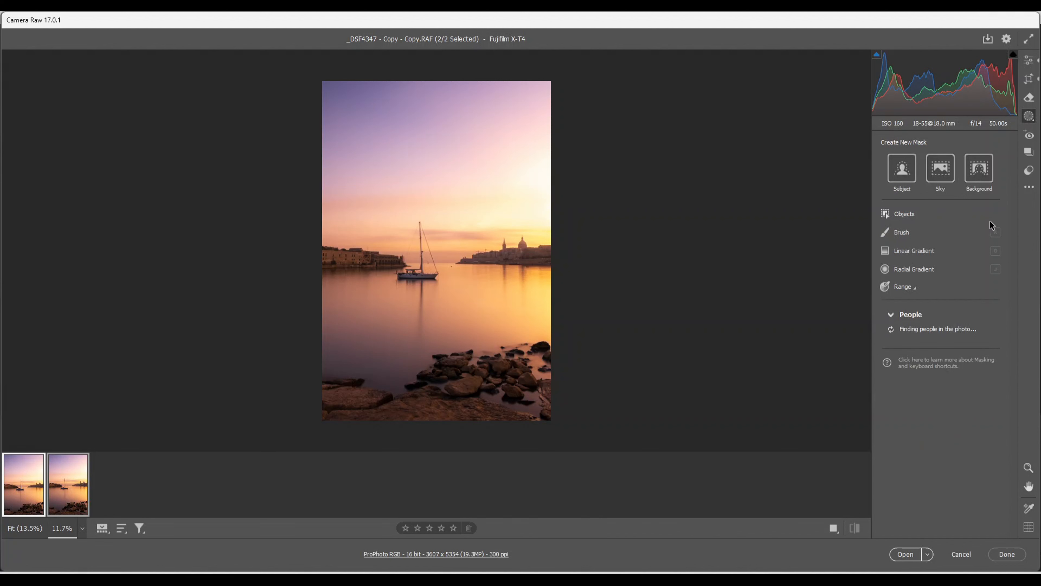
pyautogui.click(908, 250)
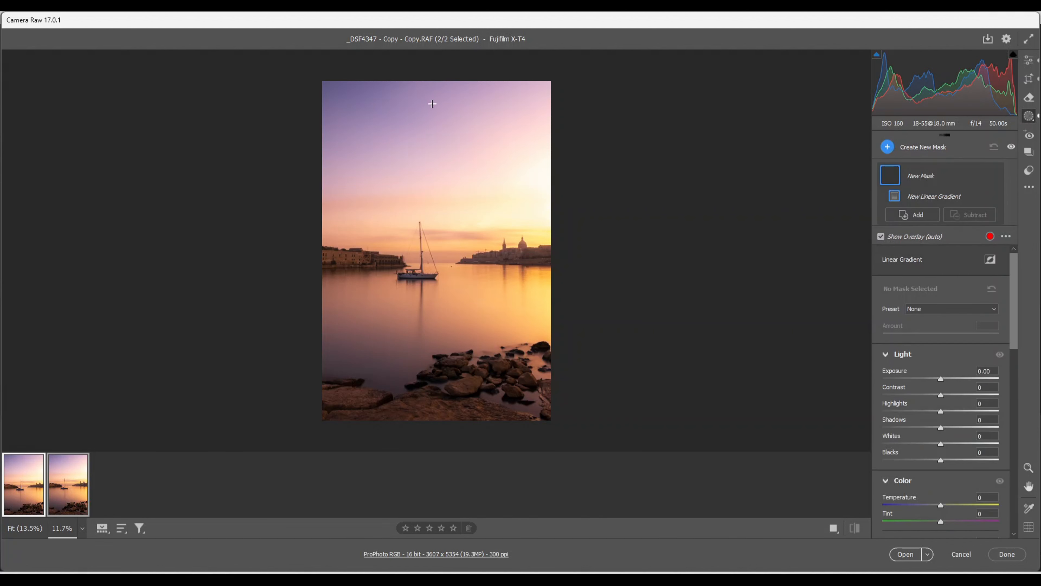
pyautogui.moveTo(432, 79); pyautogui.dragTo(433, 215)
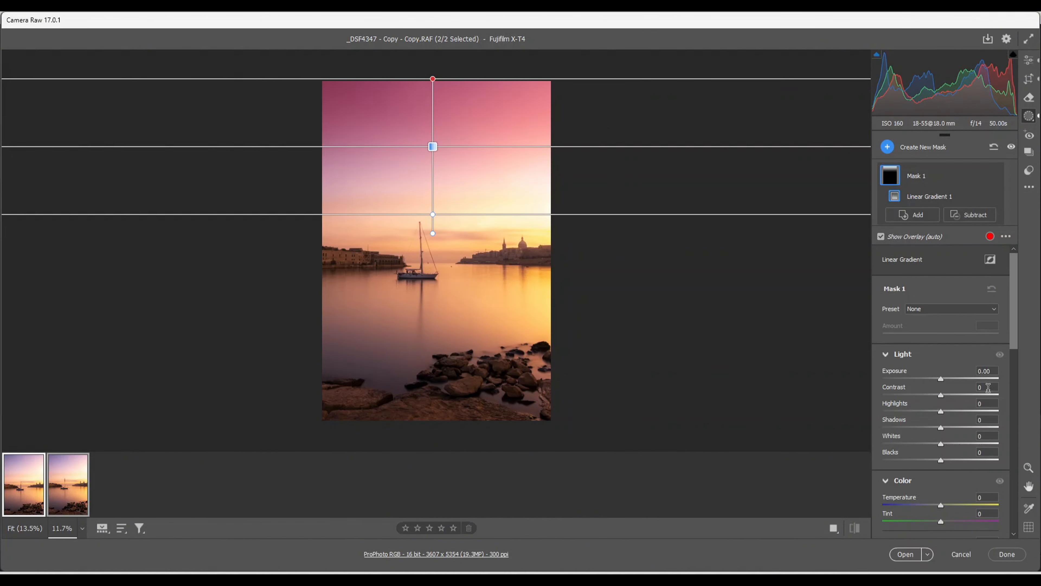
pyautogui.moveTo(940, 379); pyautogui.dragTo(931, 379)
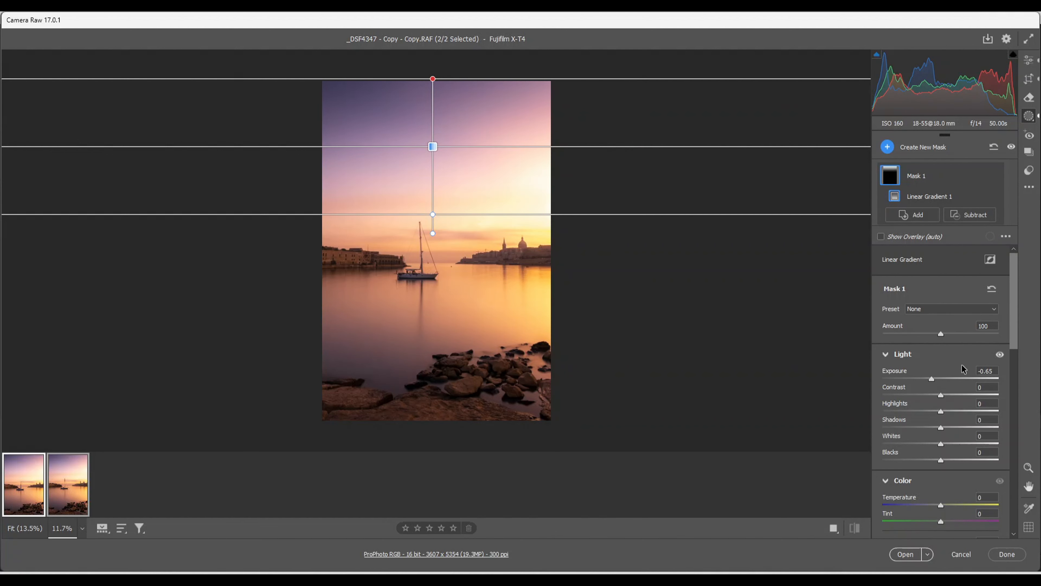
# Add a second linear gradient mask from the photo's bottom edge up over the foreground rocks and set its exposure to -0.20
pyautogui.click(888, 146)
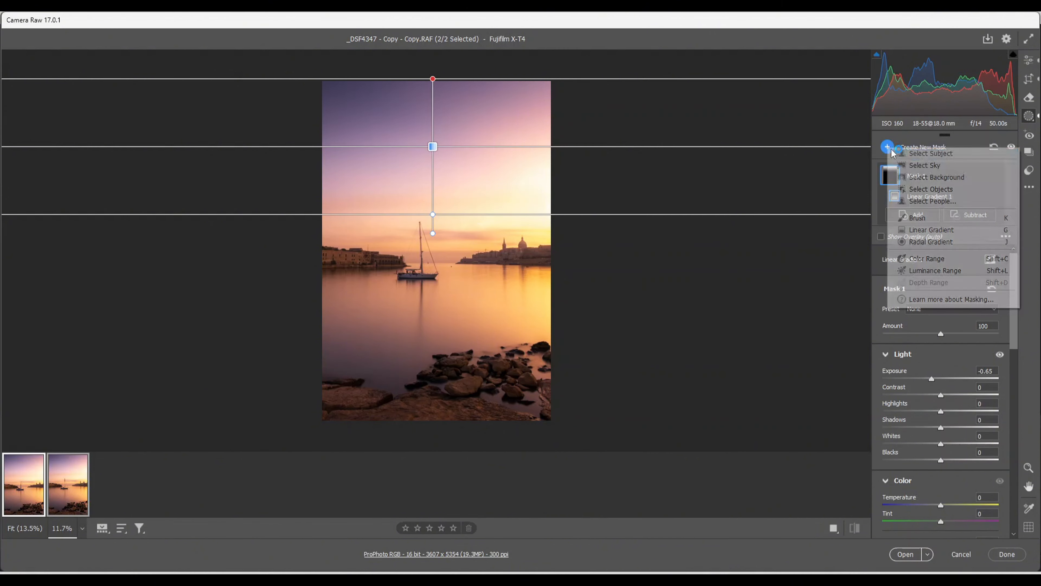
pyautogui.click(927, 232)
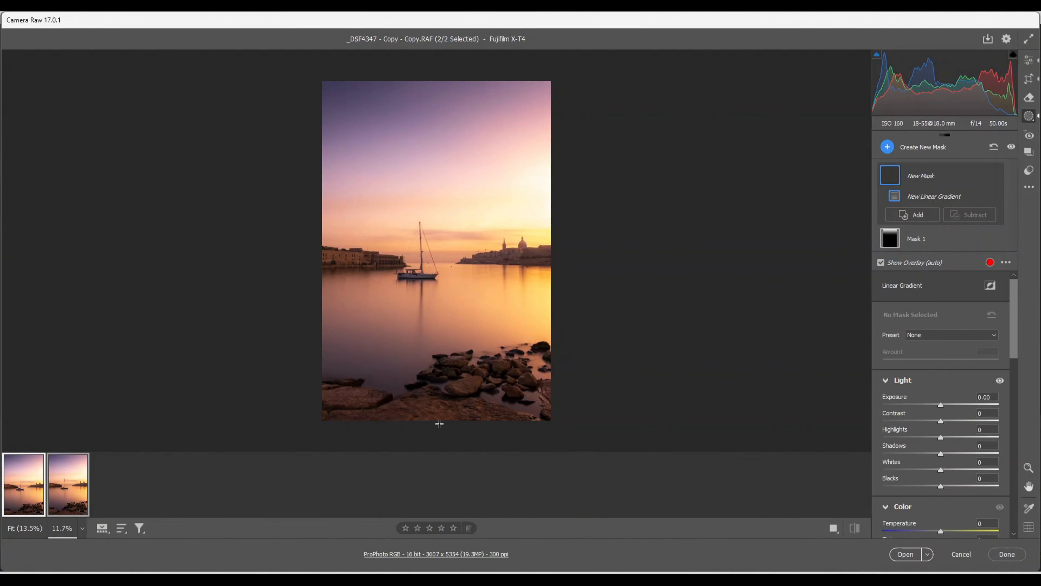
pyautogui.moveTo(439, 423); pyautogui.dragTo(439, 351)
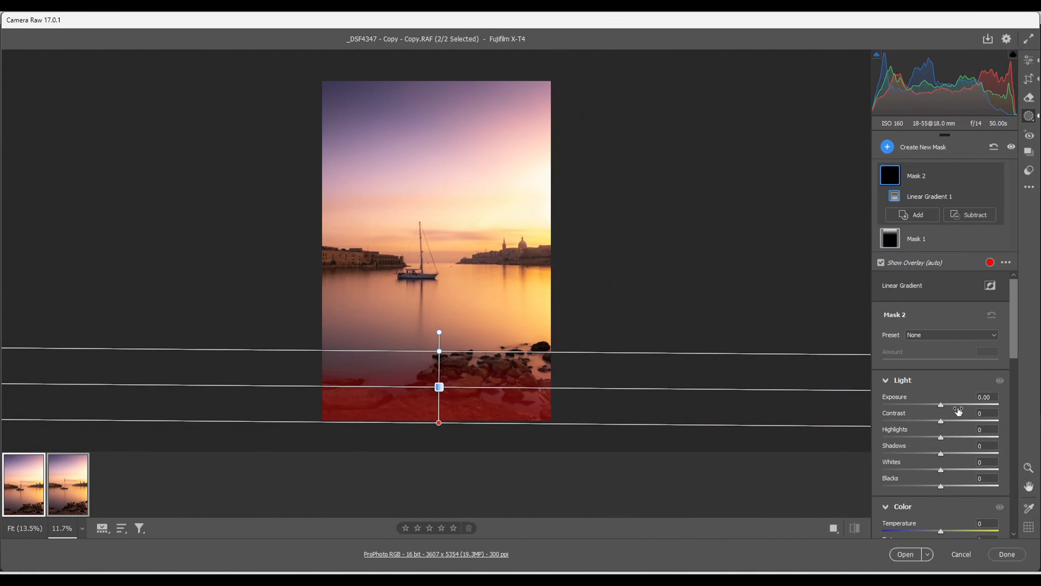
pyautogui.moveTo(941, 405); pyautogui.dragTo(938, 405)
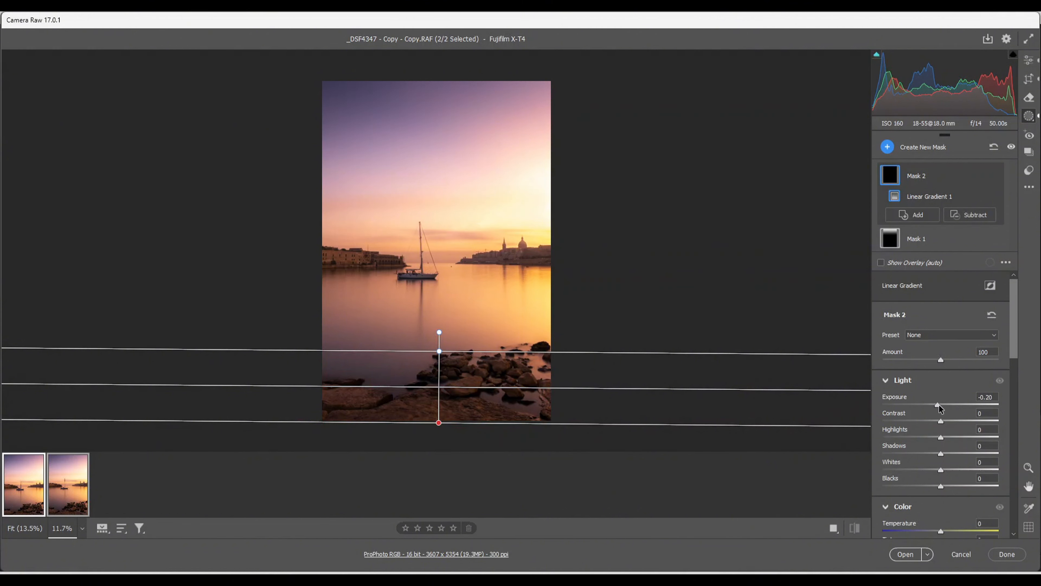
# Add a radial gradient mask over the bright horizon, shaped as a wide ellipse centred just beyond the photo's right edge and tilted up to the right
pyautogui.click(888, 147)
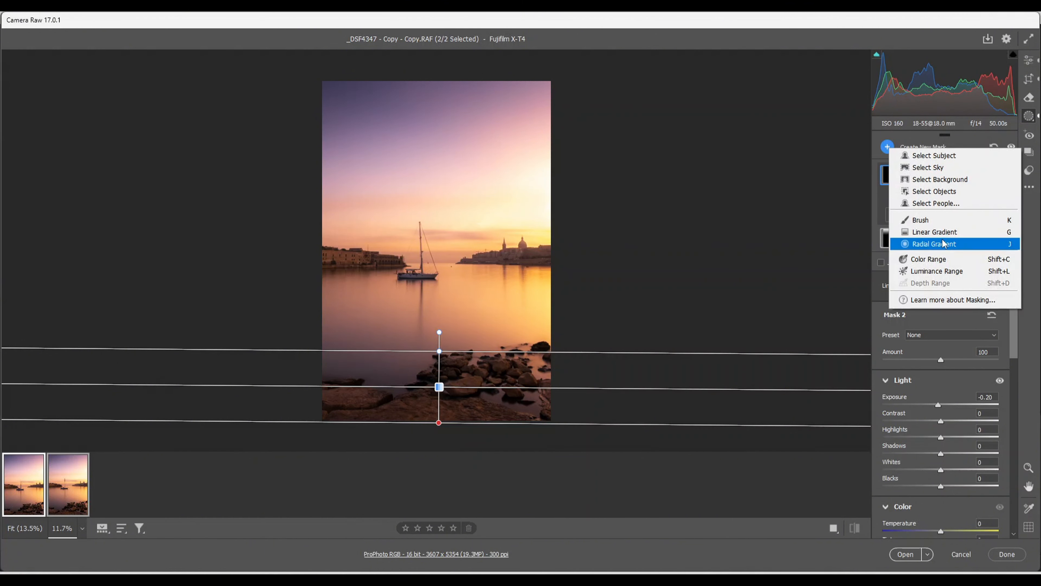
pyautogui.click(928, 244)
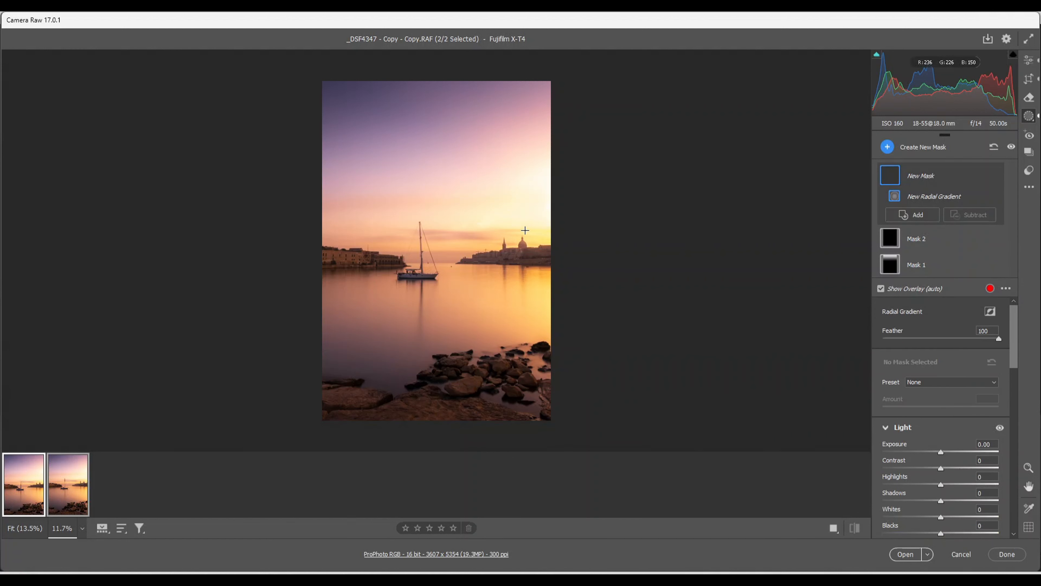
pyautogui.moveTo(527, 230); pyautogui.dragTo(584, 302)
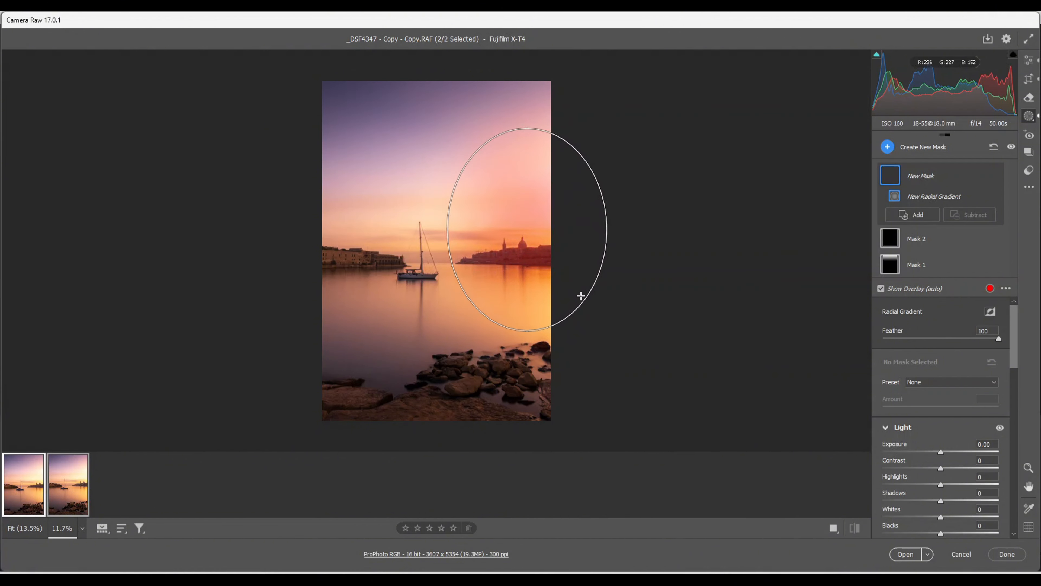
pyautogui.moveTo(447, 229); pyautogui.dragTo(426, 230)
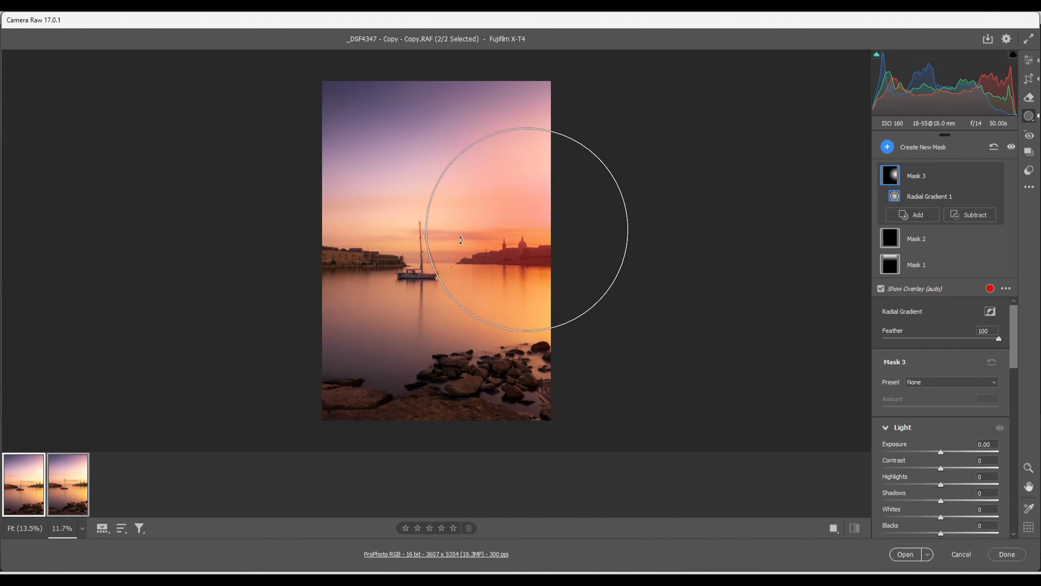
pyautogui.moveTo(427, 236); pyautogui.dragTo(397, 242)
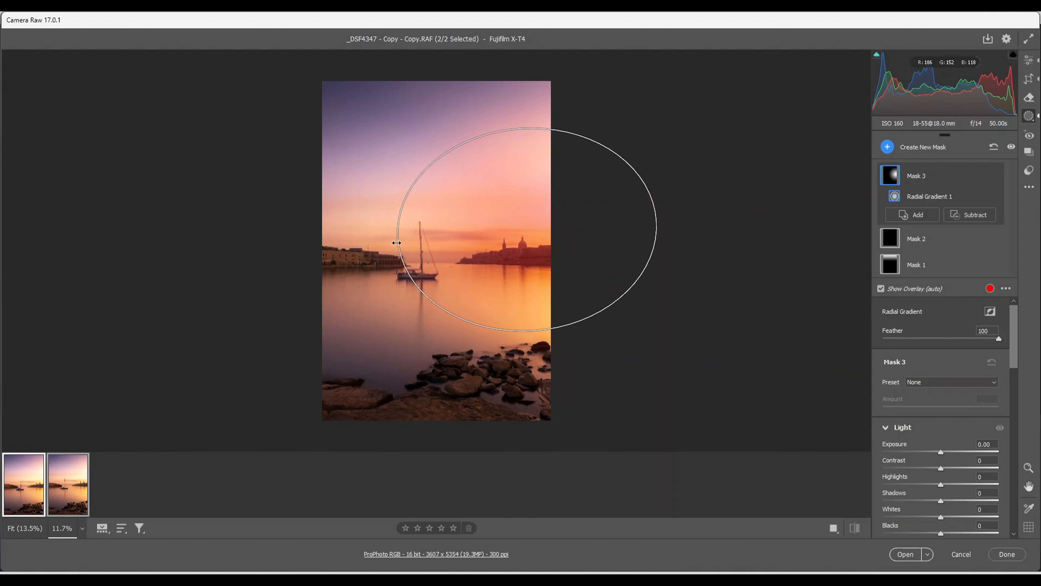
pyautogui.moveTo(663, 212); pyautogui.dragTo(669, 186)
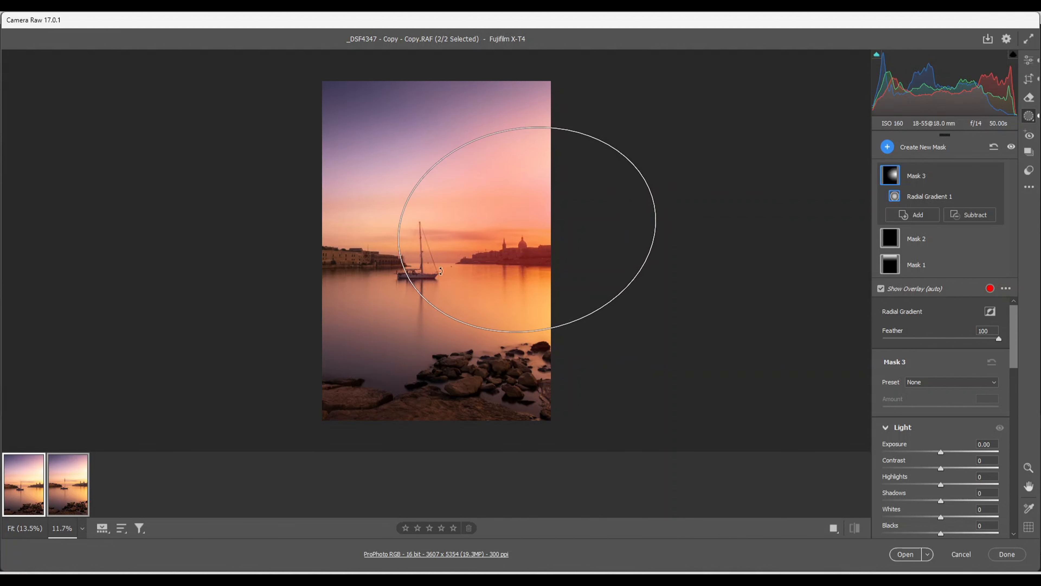
pyautogui.moveTo(401, 262); pyautogui.dragTo(371, 265)
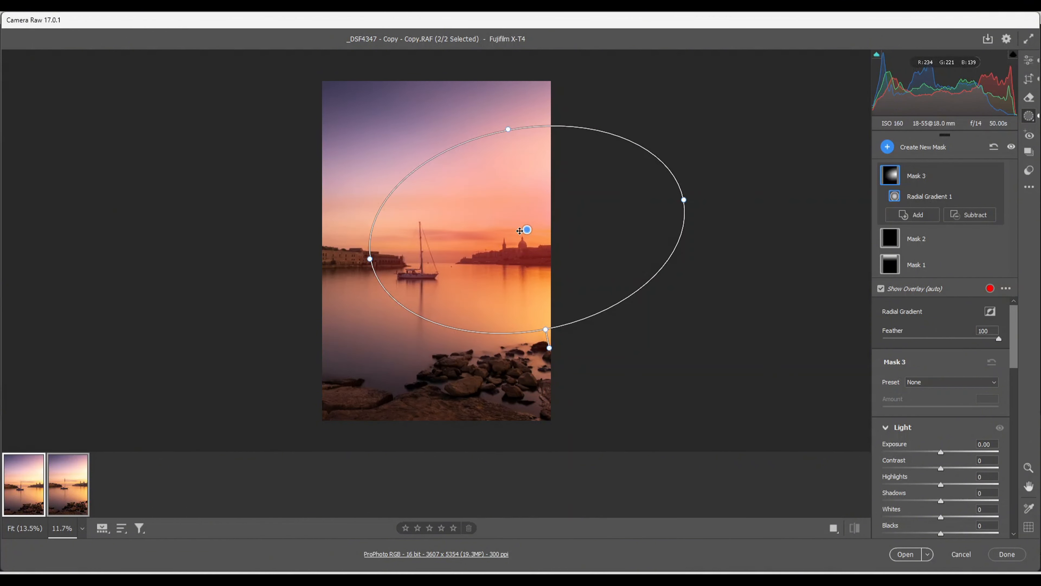
pyautogui.moveTo(527, 229); pyautogui.dragTo(561, 218)
pyautogui.moveTo(405, 247); pyautogui.dragTo(382, 253)
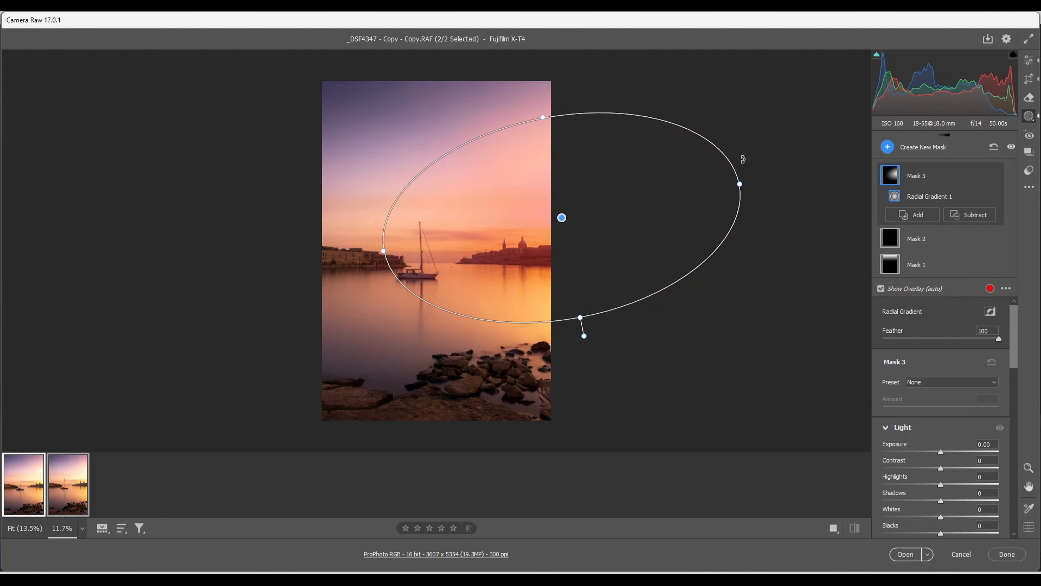
pyautogui.moveTo(742, 158); pyautogui.dragTo(741, 149)
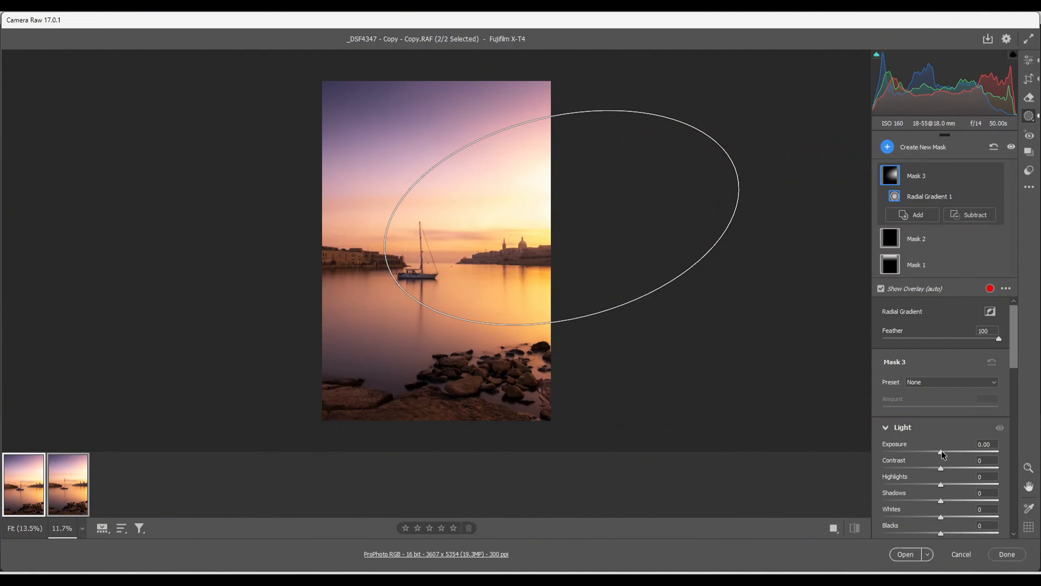
# Brighten and warm the radial mask over the bright horizon with exposure +0.15 and temperature +9
pyautogui.moveTo(942, 453); pyautogui.dragTo(943, 453)
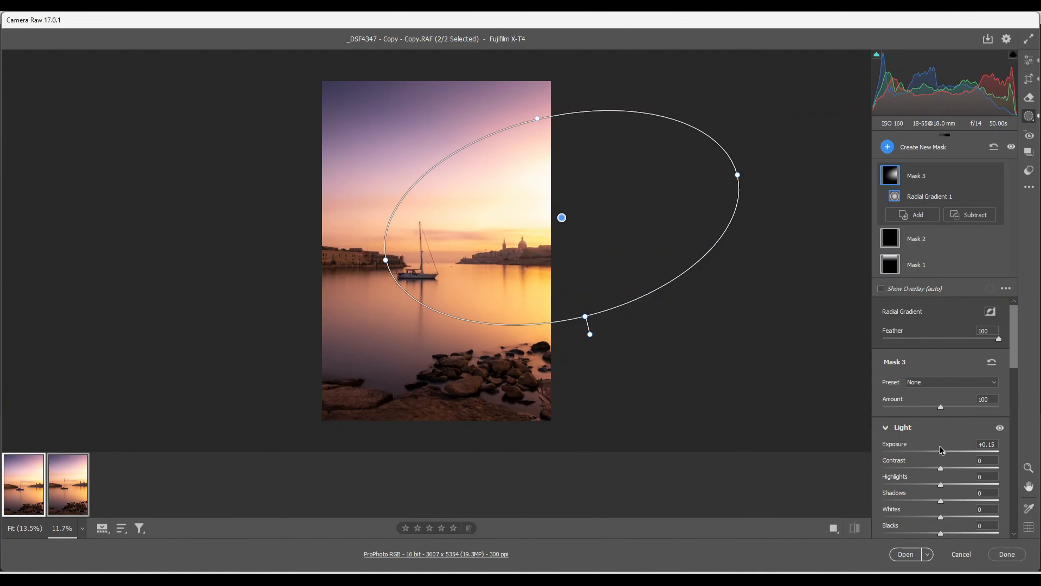
pyautogui.scroll(-5, 939, 431)
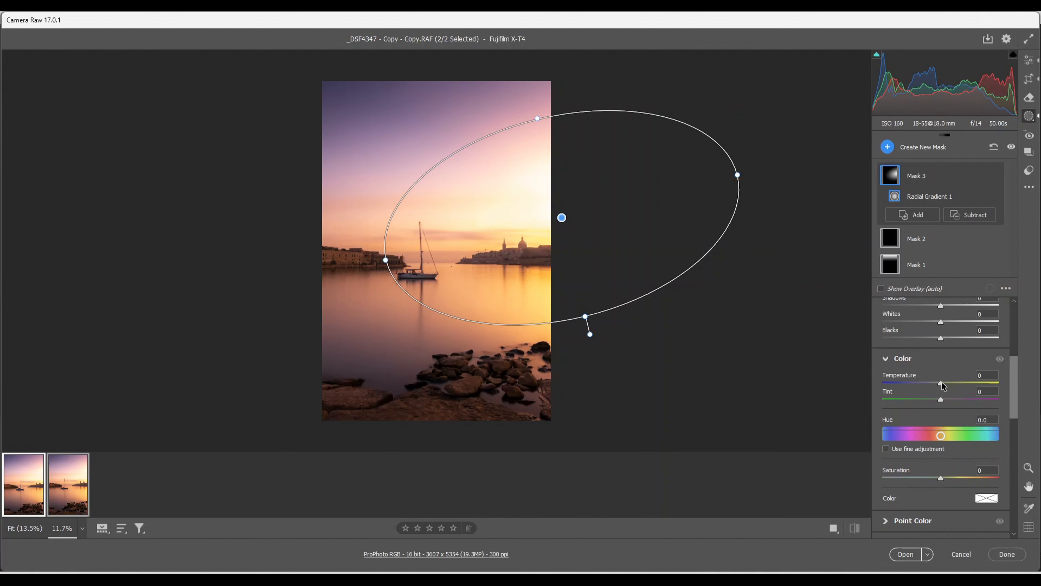
pyautogui.moveTo(942, 385); pyautogui.dragTo(947, 390)
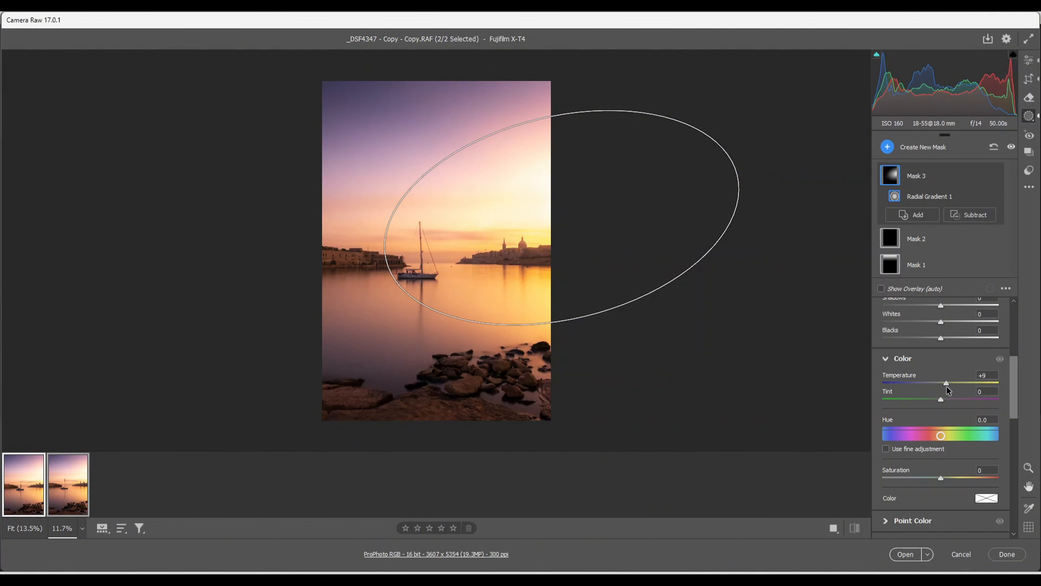
# Add another radial gradient mask centred just beyond the photo's right edge, tilted up to the right and slightly larger than the previous ellipse
pyautogui.click(888, 147)
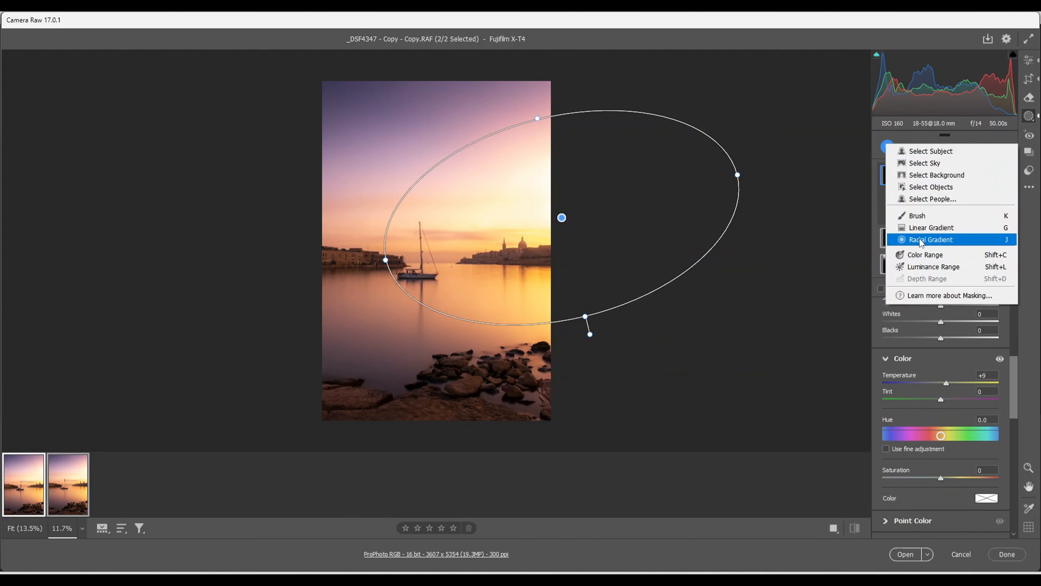
pyautogui.click(922, 240)
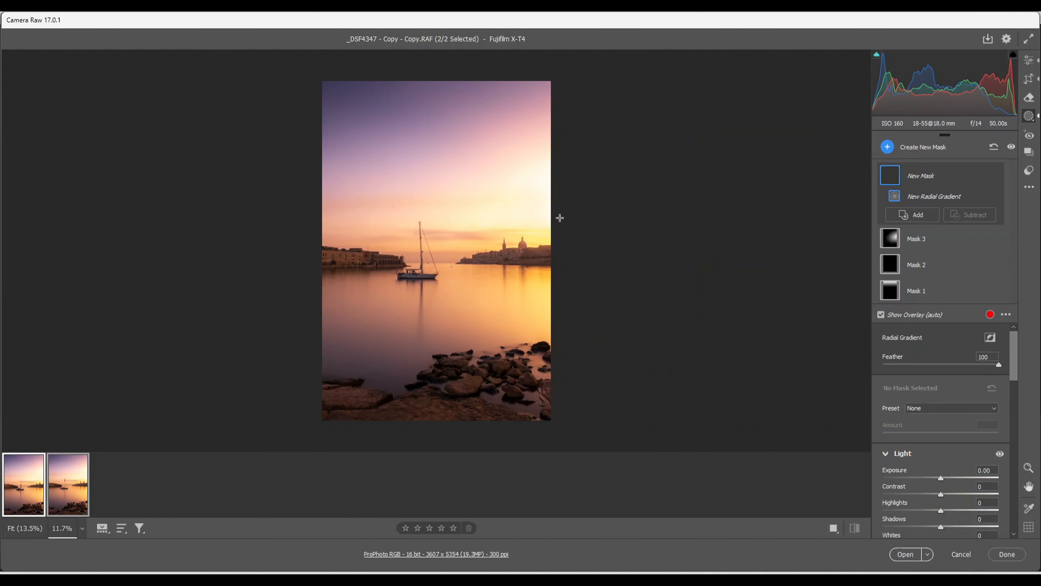
pyautogui.moveTo(559, 219); pyautogui.dragTo(681, 283)
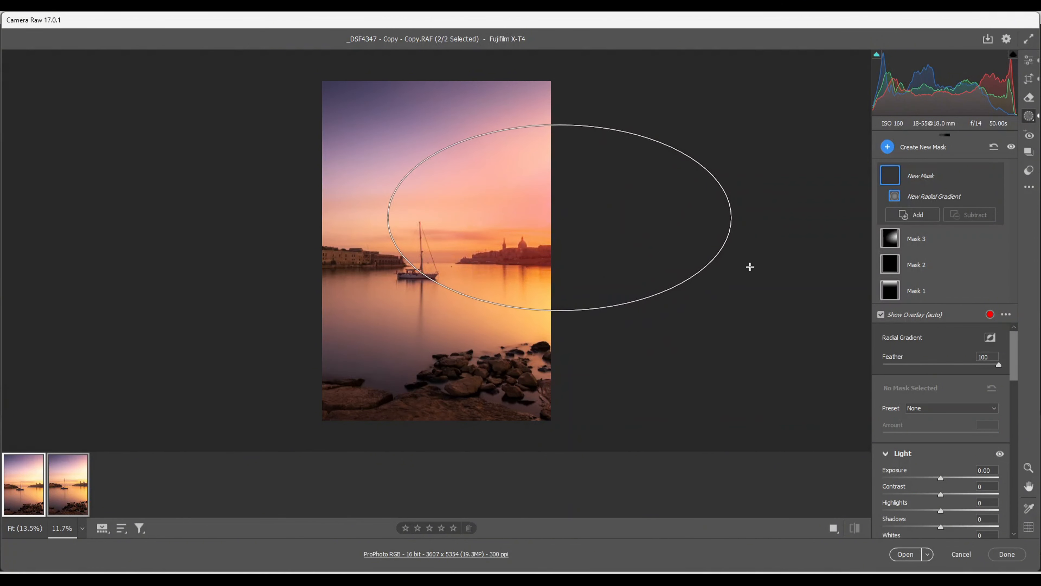
pyautogui.moveTo(744, 202); pyautogui.dragTo(743, 155)
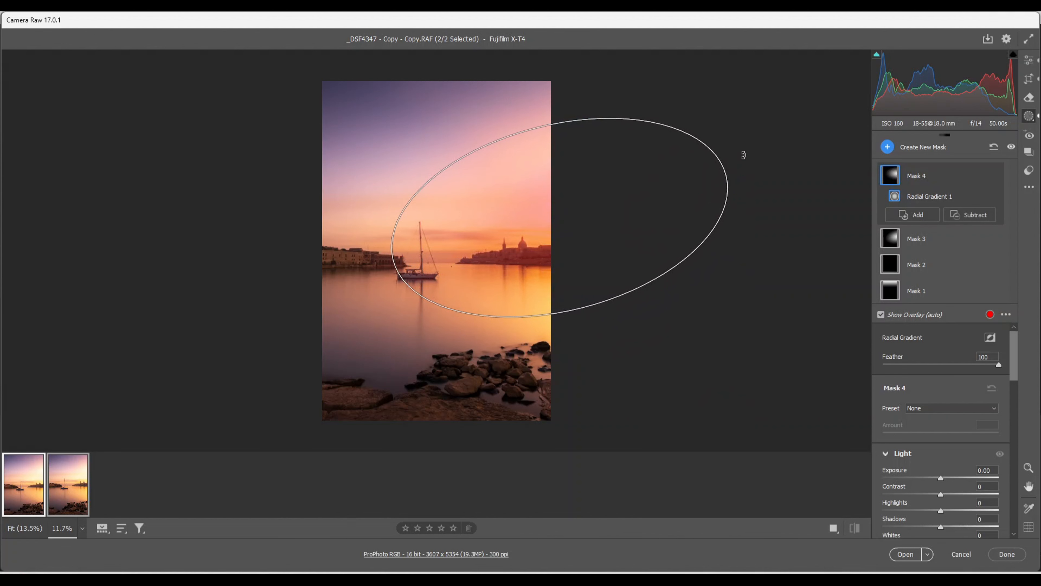
pyautogui.moveTo(392, 259); pyautogui.dragTo(374, 263)
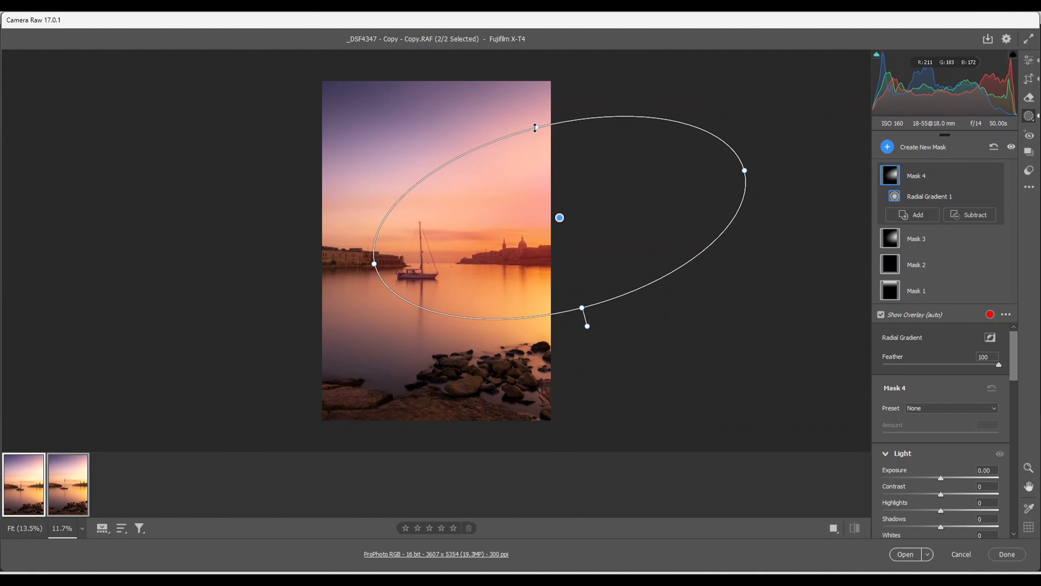
pyautogui.moveTo(545, 137); pyautogui.dragTo(533, 115)
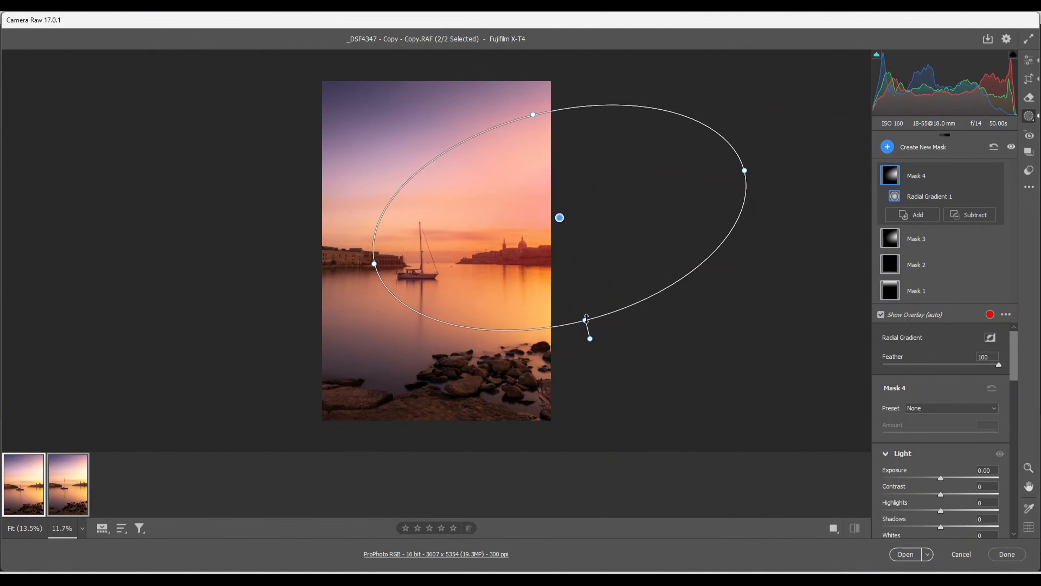
pyautogui.moveTo(587, 320); pyautogui.dragTo(586, 324)
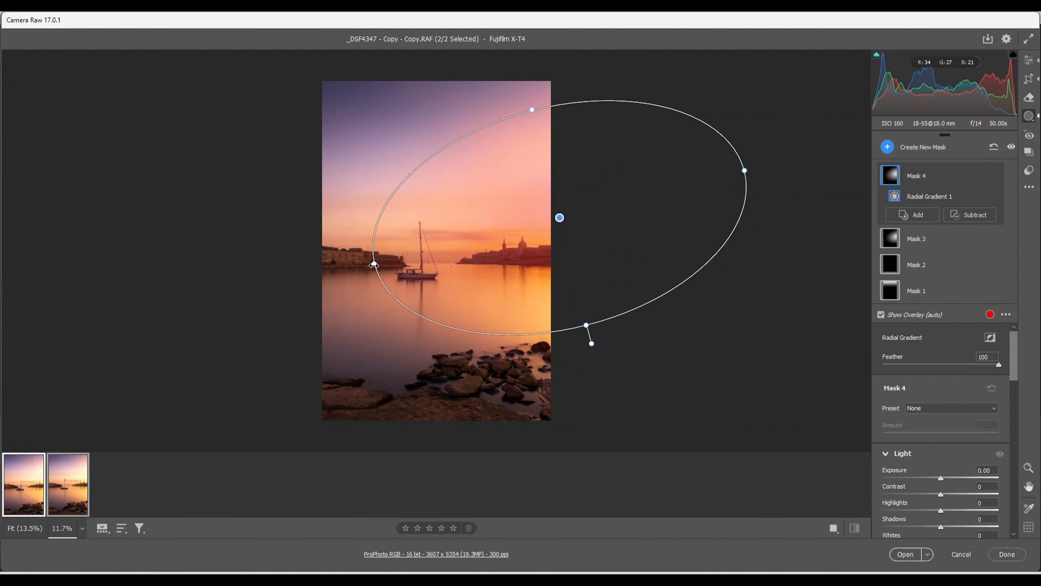
pyautogui.moveTo(373, 265); pyautogui.dragTo(361, 269)
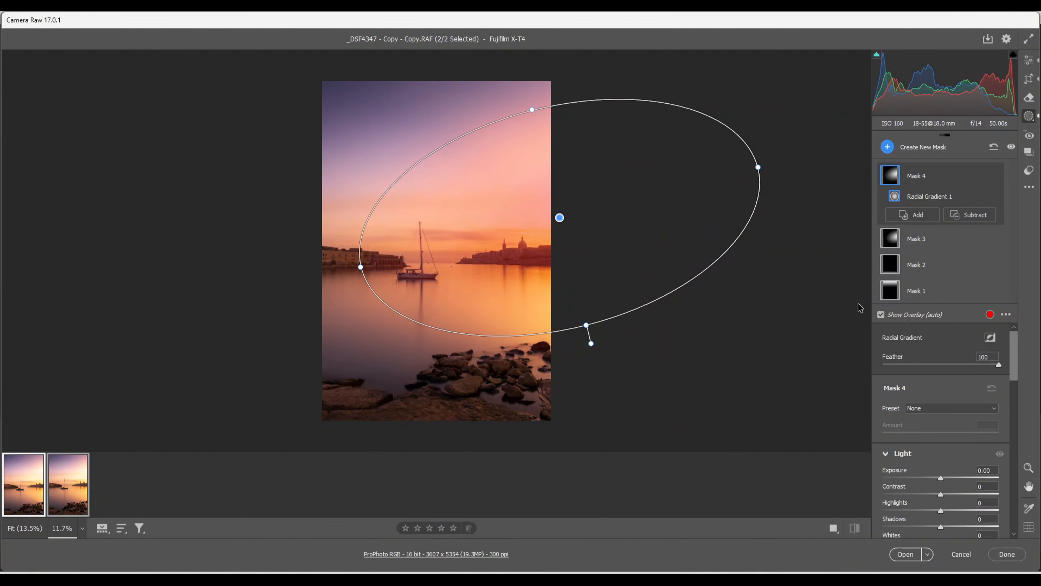
# Invert the new radial gradient to cover the area outside the ellipse and set its exposure to -0.40
pyautogui.click(990, 337)
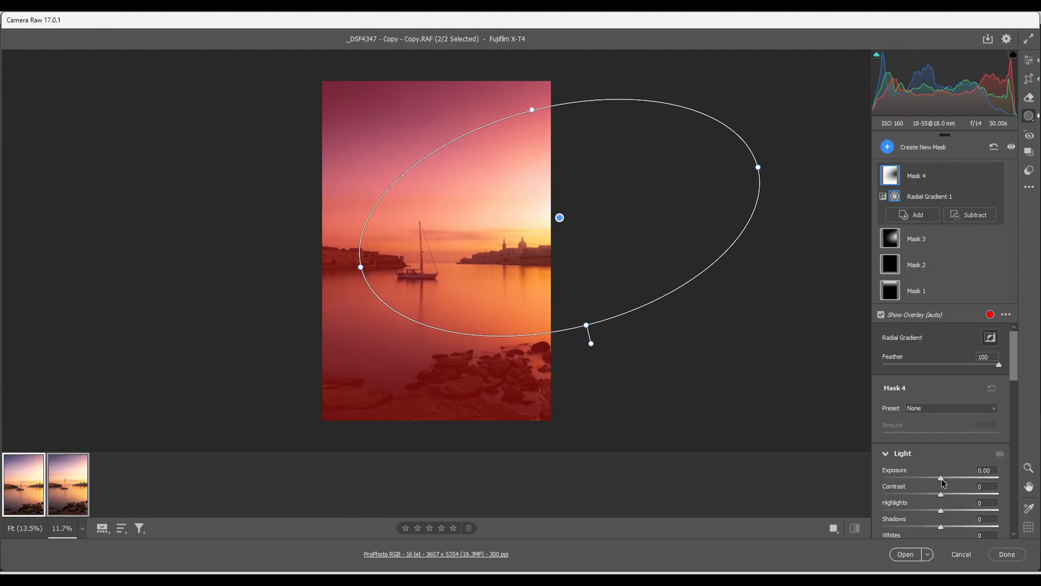
pyautogui.moveTo(940, 479); pyautogui.dragTo(935, 482)
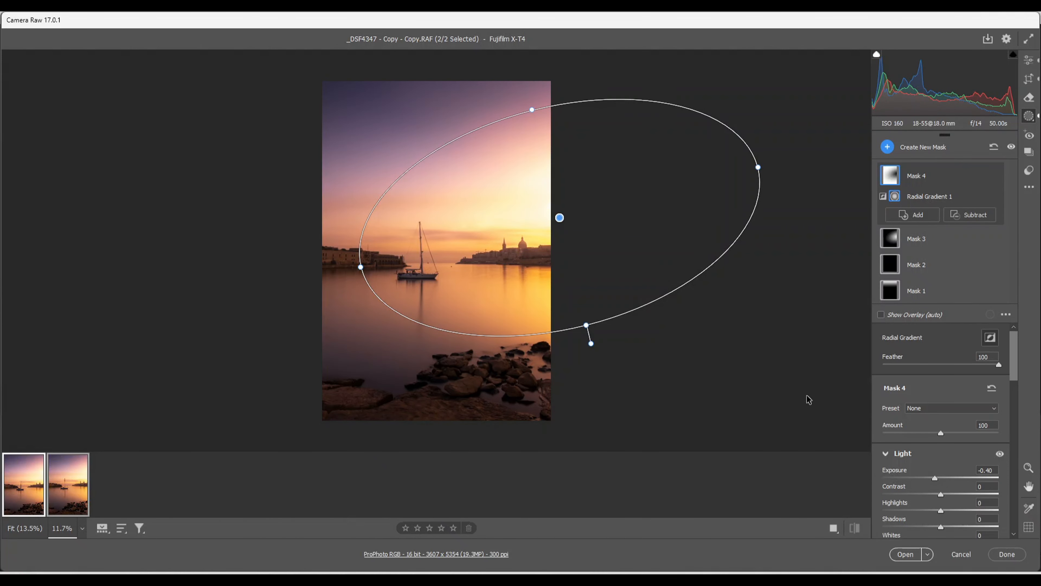
# Fine-tune the colour temperature of the inverted radial gradient mask with small adjustments close to neutral
pyautogui.scroll(-3, 935, 446)
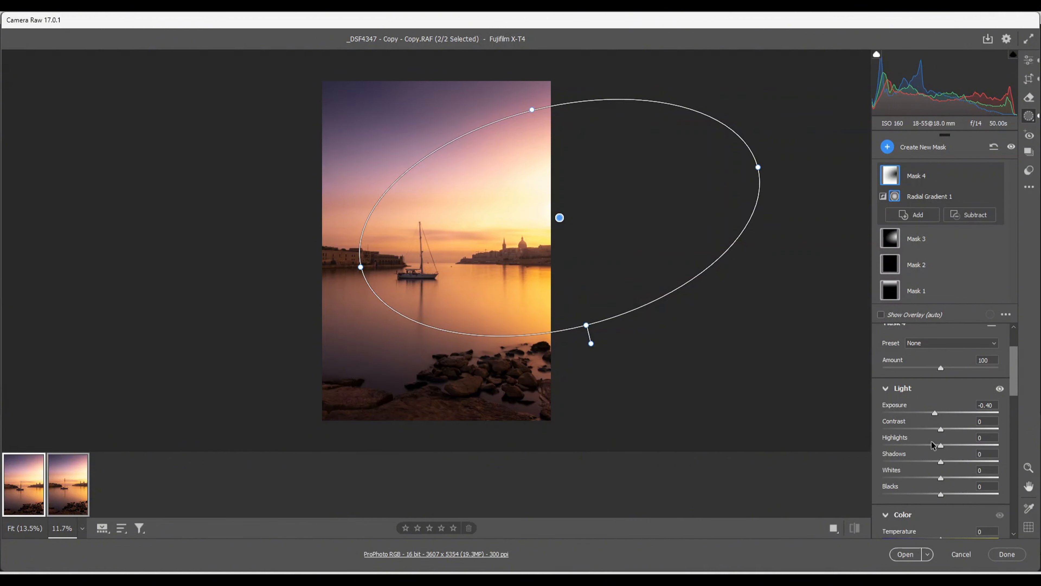
pyautogui.scroll(-2, 934, 445)
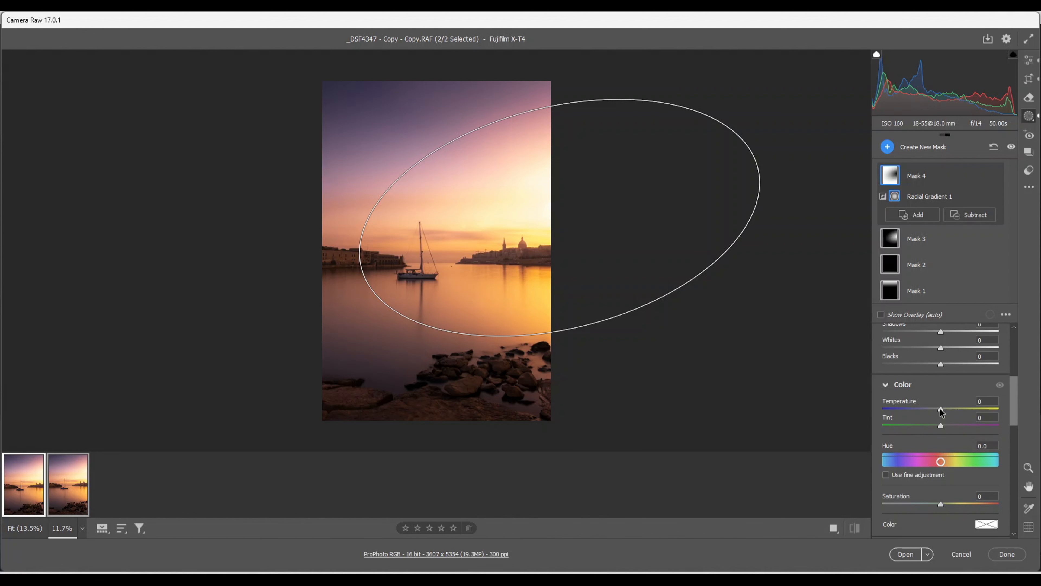
pyautogui.moveTo(941, 410); pyautogui.dragTo(944, 410)
pyautogui.moveTo(942, 408); pyautogui.dragTo(941, 408)
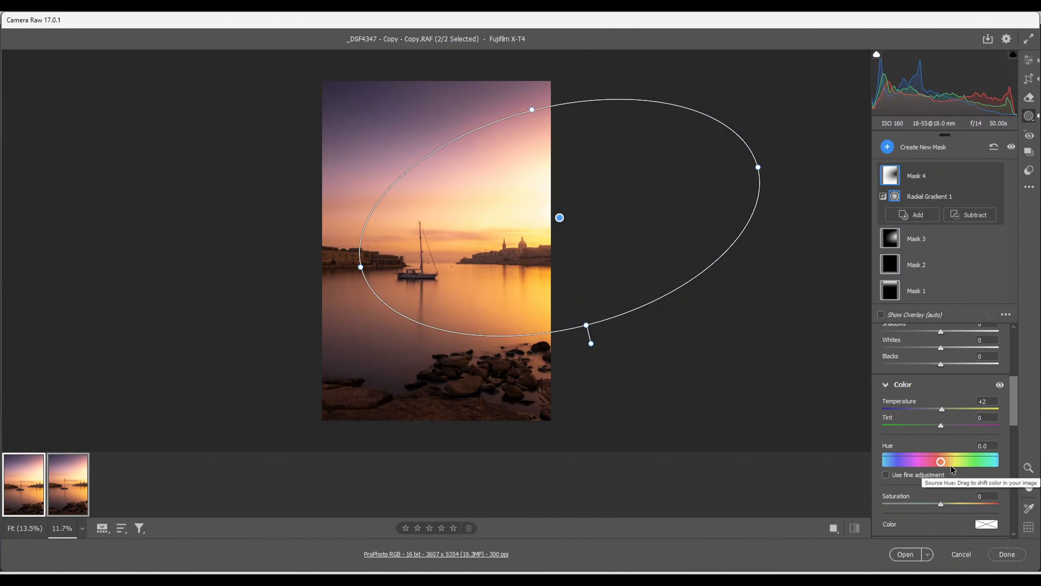
# Set the photo's overall exposure to -0.10 and compare the edit with the default settings before returning to the current settings
pyautogui.click(1029, 60)
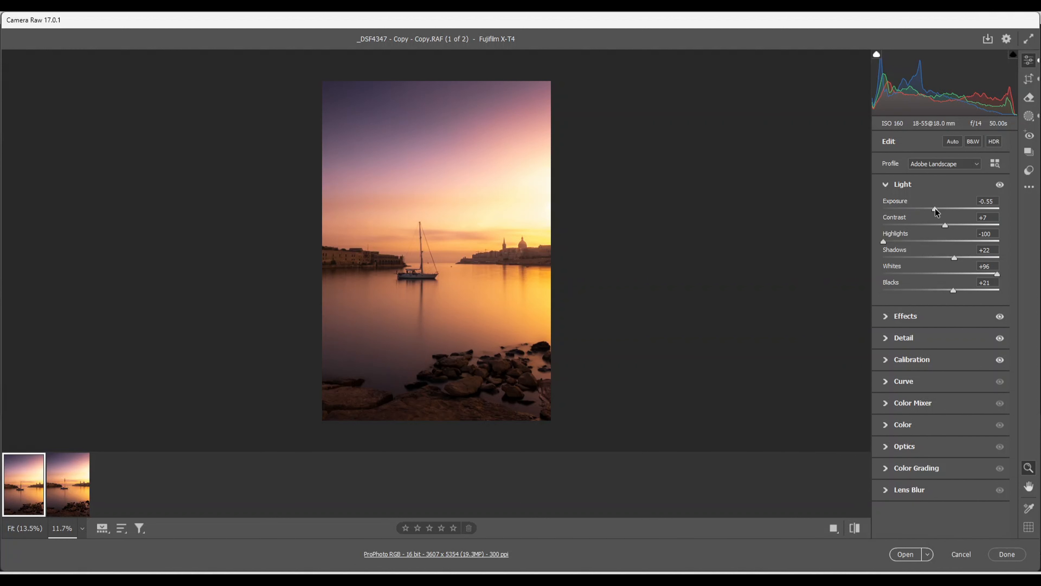
pyautogui.moveTo(935, 209); pyautogui.dragTo(940, 209)
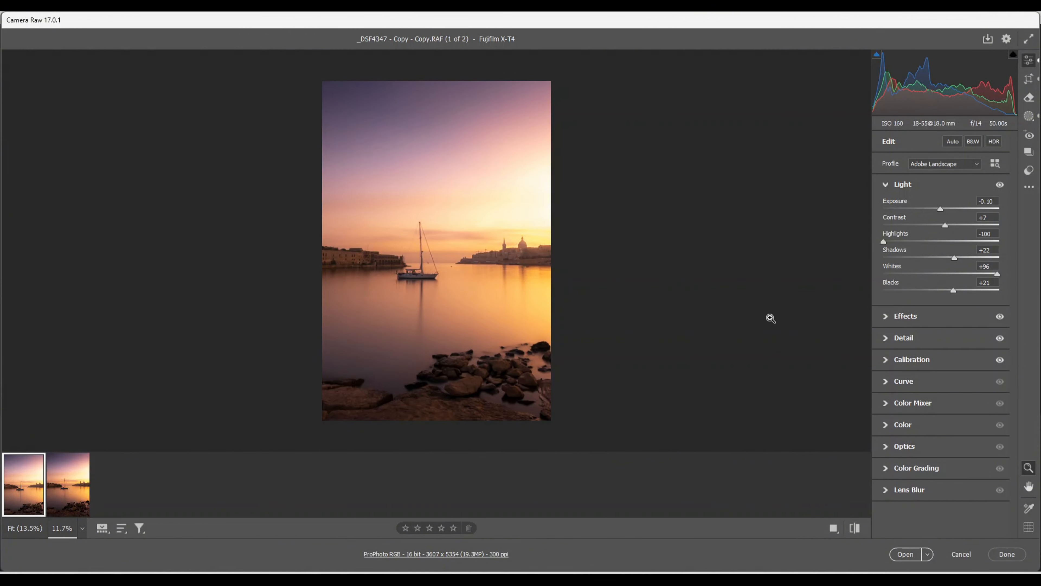
pyautogui.click(854, 528)
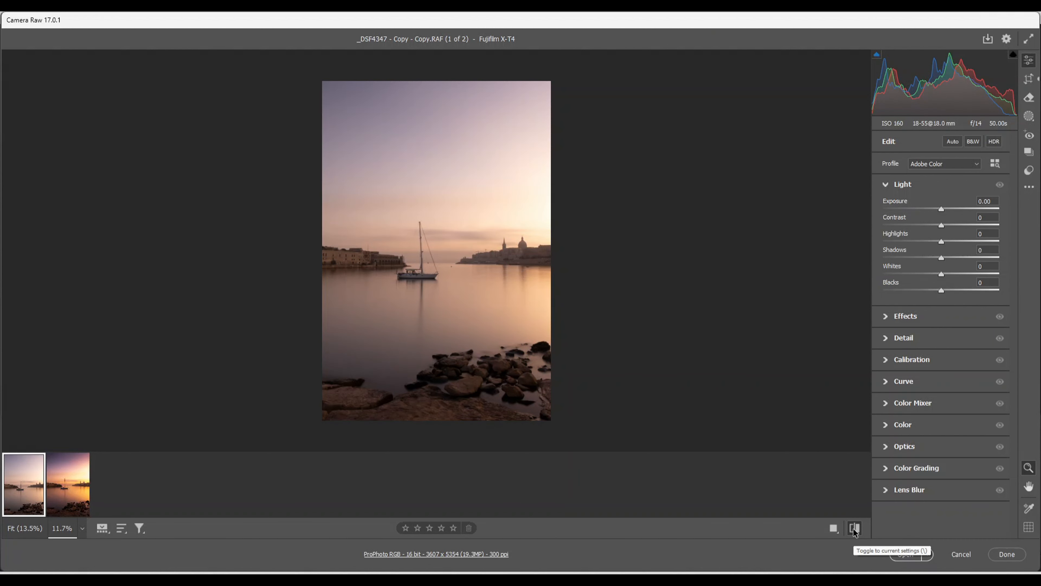
pyautogui.click(854, 528)
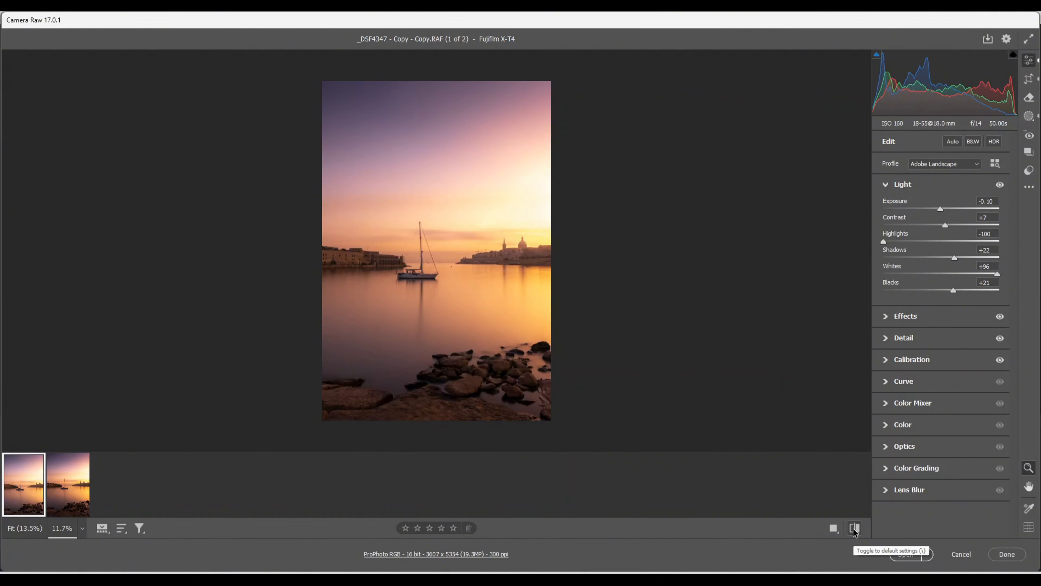